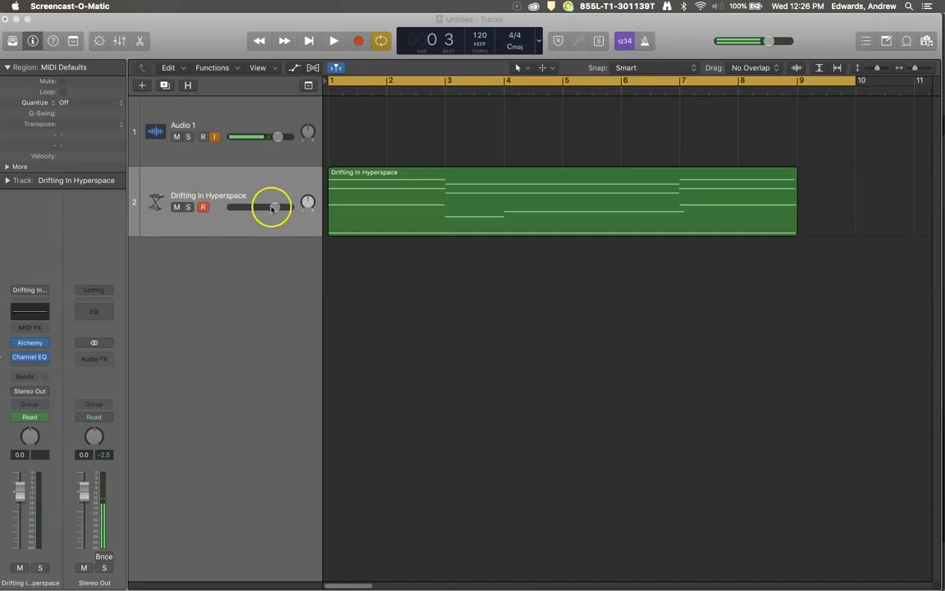
Try panning the Drifting In Hyperspace track to both sides, and return its pan close to centre
{"action": "mouse_move", "coordinate": [274, 208]}
{"action": "left_mouse_down"}
{"action": "mouse_move", "coordinate": [255, 208]}
{"action": "mouse_move", "coordinate": [274, 208]}
{"action": "left_mouse_up"}
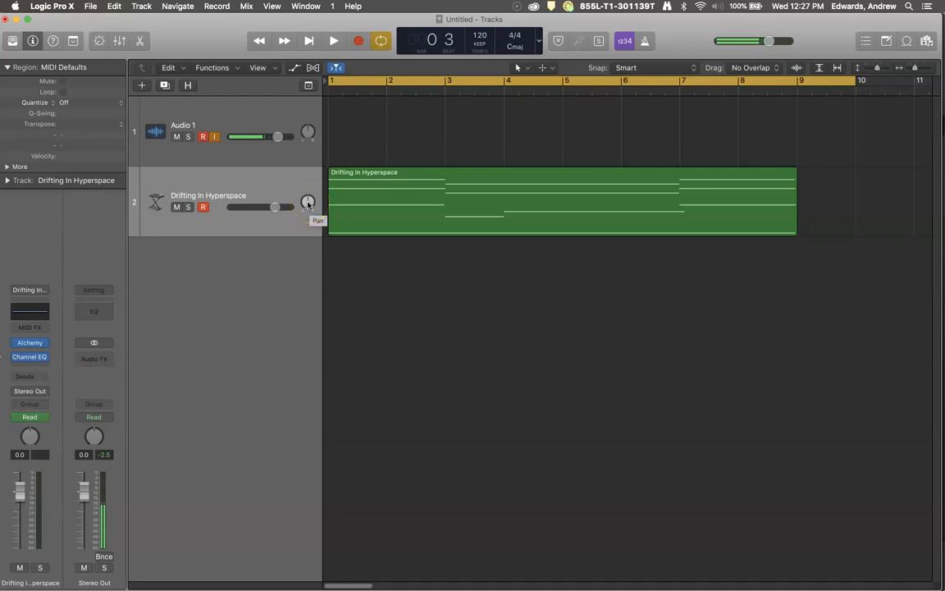
{"action": "left_click", "coordinate": [308, 202]}
{"action": "left_click_drag", "start_coordinate": [303, 214], "coordinate": [305, 215]}
{"action": "left_click", "coordinate": [302, 202]}
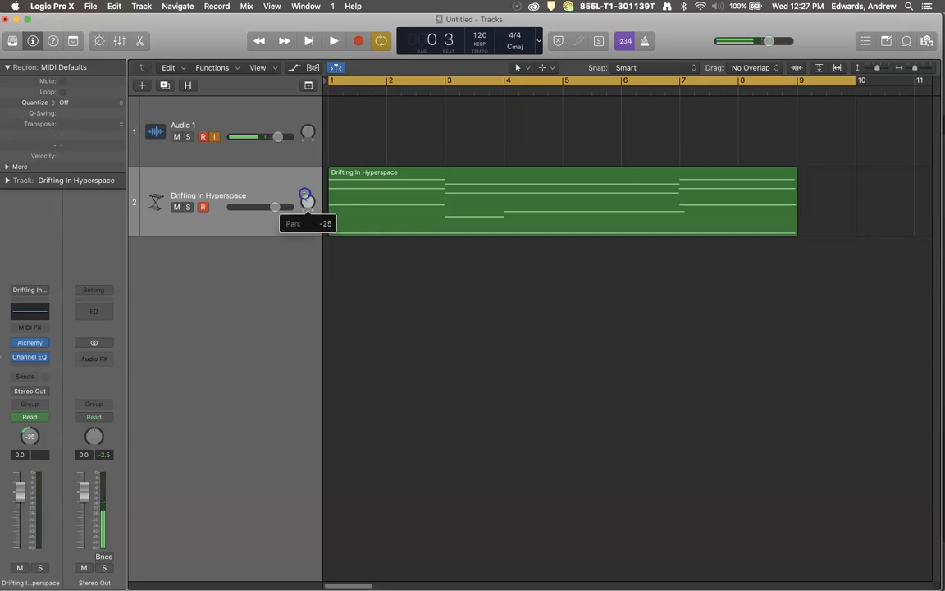
{"action": "left_click", "coordinate": [345, 201]}
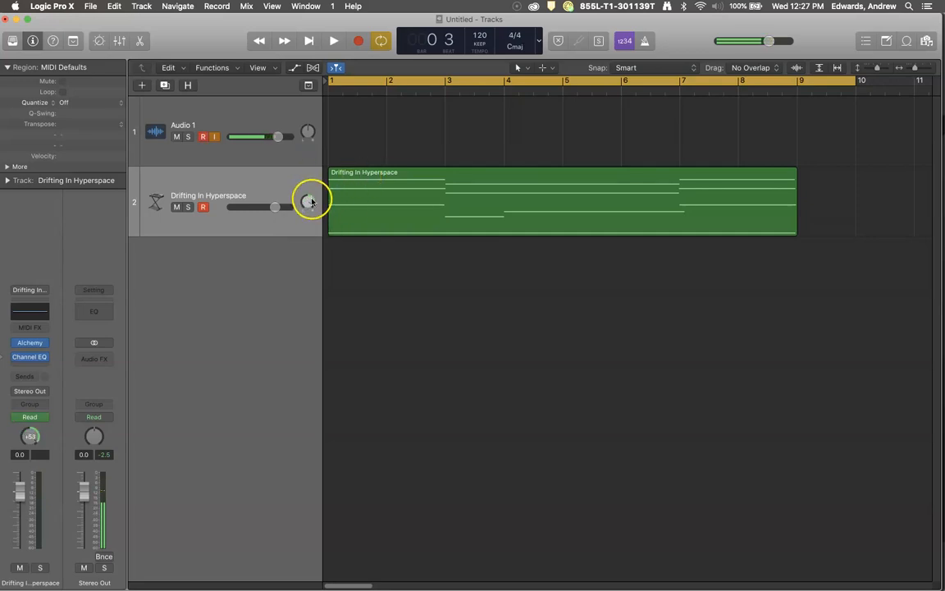
{"action": "left_click_drag", "start_coordinate": [311, 202], "coordinate": [308, 209]}
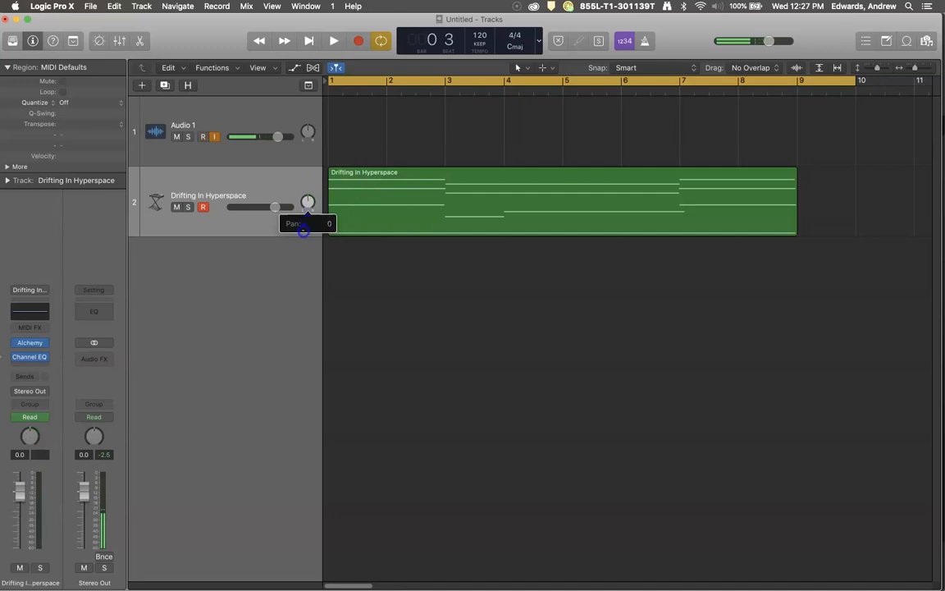
{"action": "left_click_drag", "start_coordinate": [302, 230], "coordinate": [304, 233]}
Play the Drifting In Hyperspace region to hear it without automation, and stop playback
{"action": "left_click", "coordinate": [333, 41]}
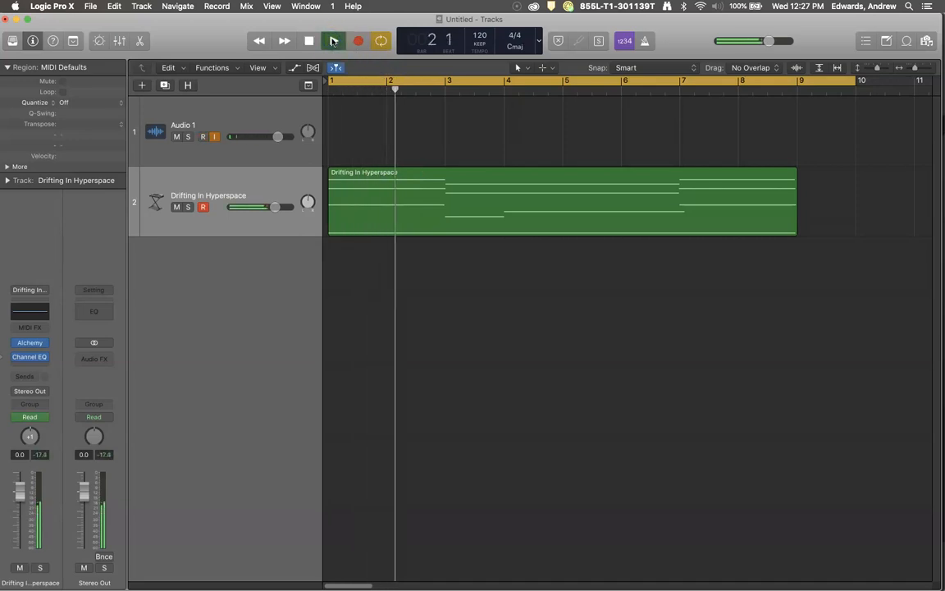
{"action": "left_click", "coordinate": [310, 41]}
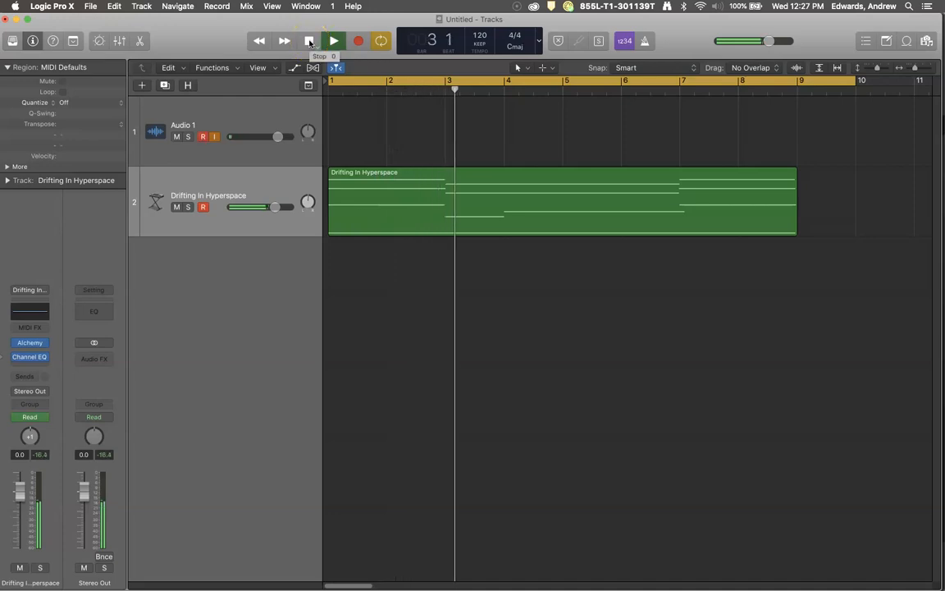
{"action": "left_click", "coordinate": [309, 41]}
{"action": "left_click", "coordinate": [439, 190]}
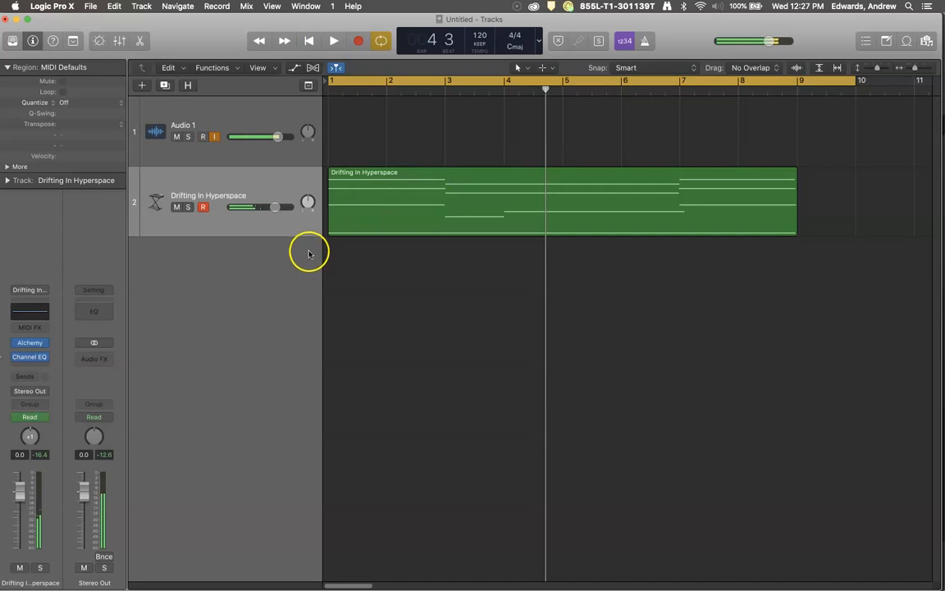
Show automation on the tracks, with the volume lane visible over the Drifting In Hyperspace region
{"action": "left_click", "coordinate": [295, 69]}
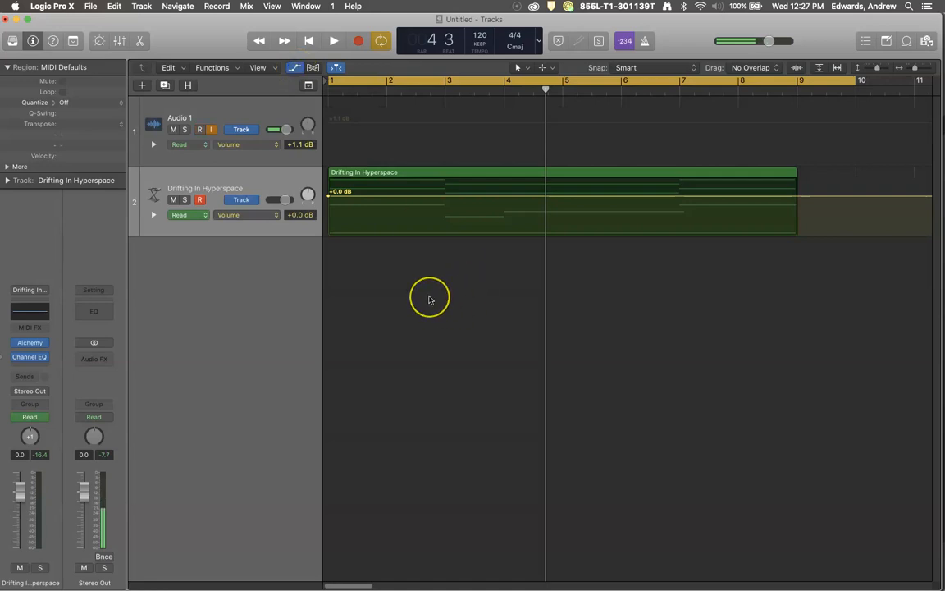
{"action": "key", "text": "a"}
{"action": "key", "text": "a"}
{"action": "key", "text": "a"}
{"action": "key", "text": "a"}
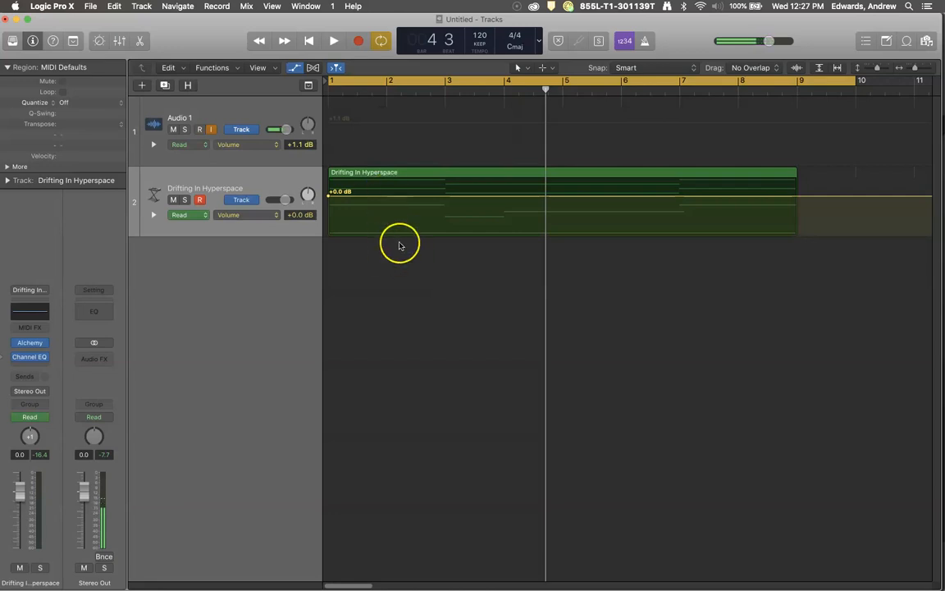
Add volume automation points at 0 dB to the Drifting In Hyperspace track near bars 2, 4 and 7.5
{"action": "left_click", "coordinate": [577, 199]}
{"action": "left_click_drag", "start_coordinate": [578, 200], "coordinate": [387, 199]}
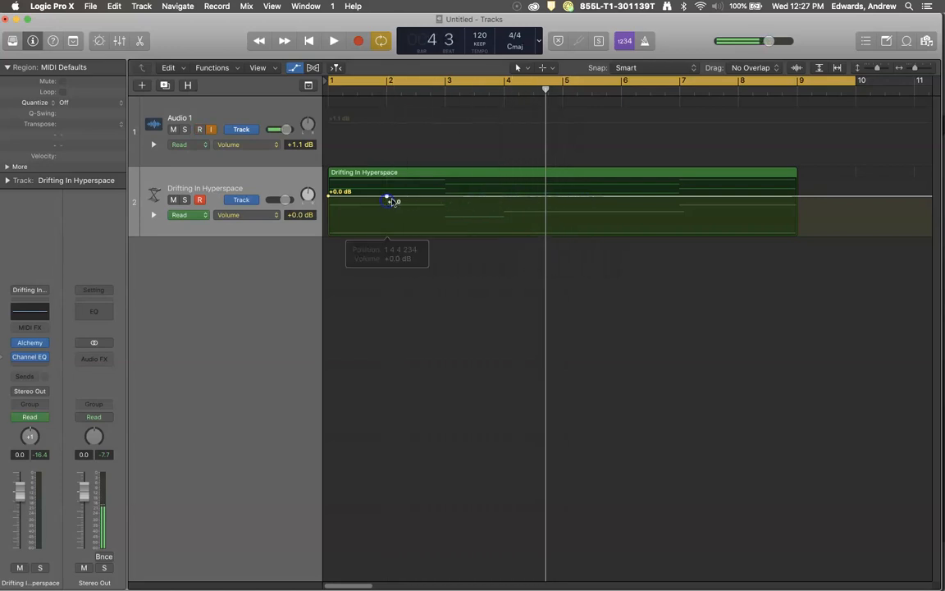
{"action": "left_click", "coordinate": [474, 198]}
{"action": "left_click", "coordinate": [515, 199]}
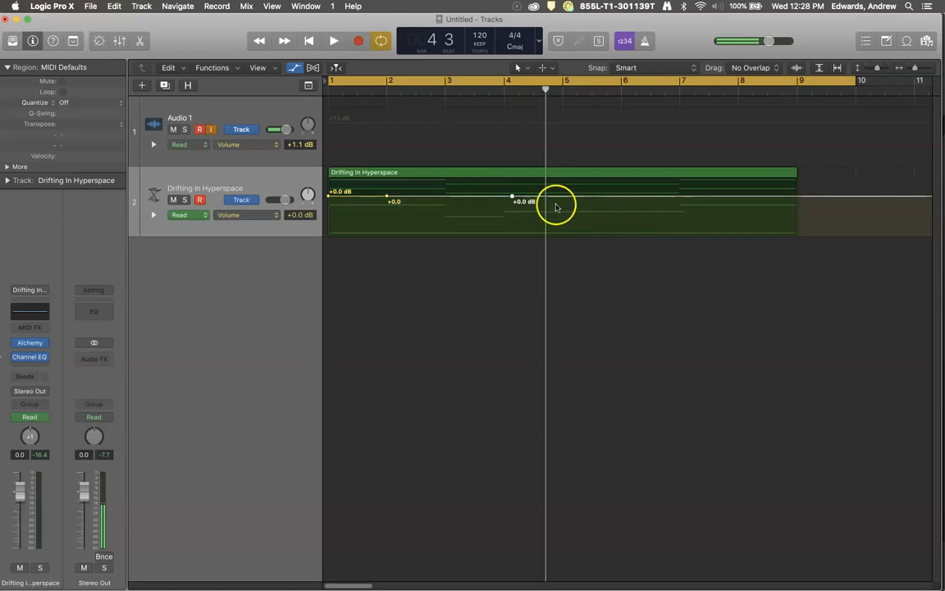
{"action": "left_click", "coordinate": [711, 196]}
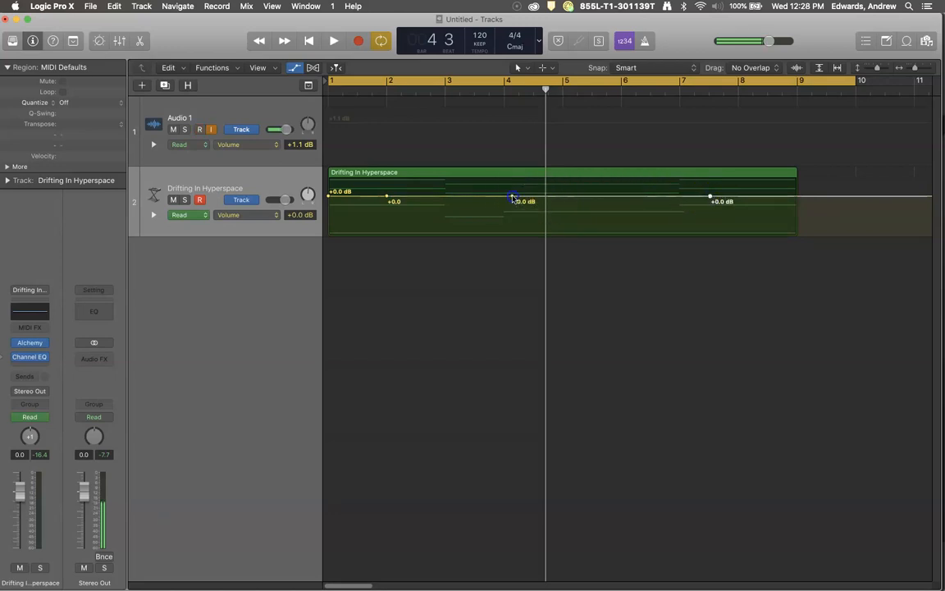
Set the volume points near bars 2 and 4 to +4.4 dB and -12.3 dB, and add one at -9.7 dB near bar 8.7
{"action": "left_click_drag", "start_coordinate": [512, 199], "coordinate": [512, 211]}
{"action": "left_click_drag", "start_coordinate": [388, 198], "coordinate": [388, 184]}
{"action": "left_click", "coordinate": [781, 198]}
{"action": "left_click_drag", "start_coordinate": [781, 198], "coordinate": [780, 213]}
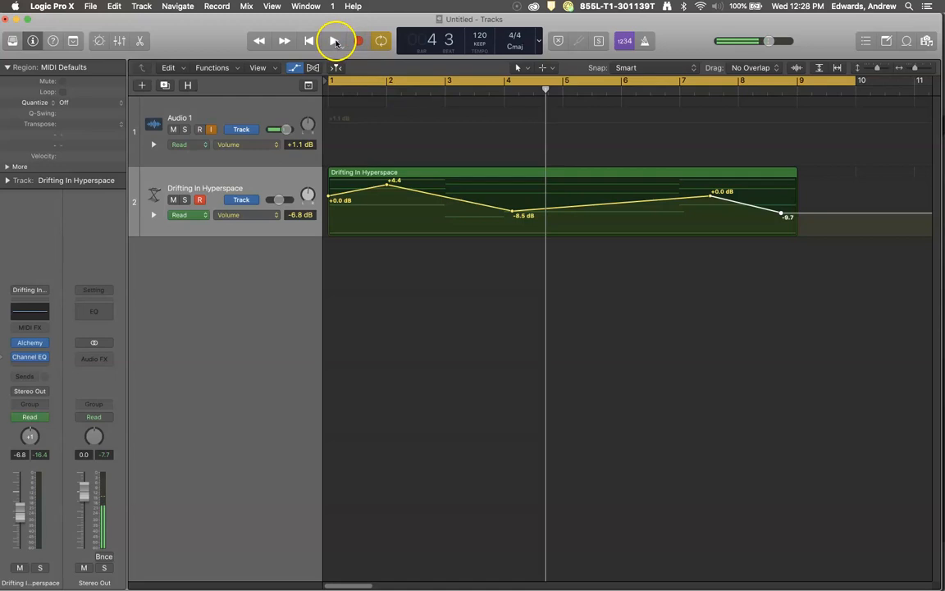
{"action": "left_click_drag", "start_coordinate": [512, 215], "coordinate": [511, 218]}
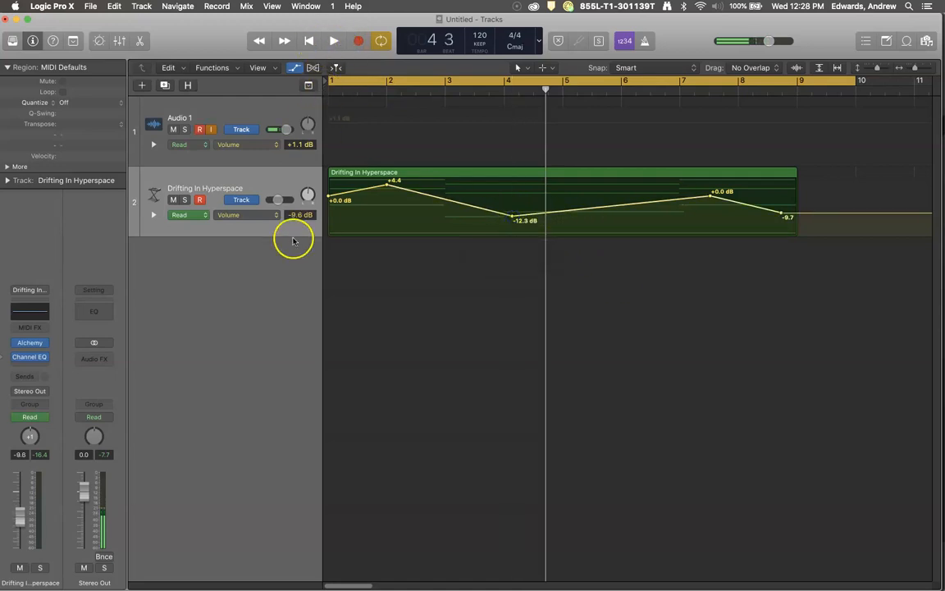
Play the project from the beginning to hear the volume automation, and stop after the region ends
{"action": "left_click", "coordinate": [310, 43]}
{"action": "left_click", "coordinate": [333, 41]}
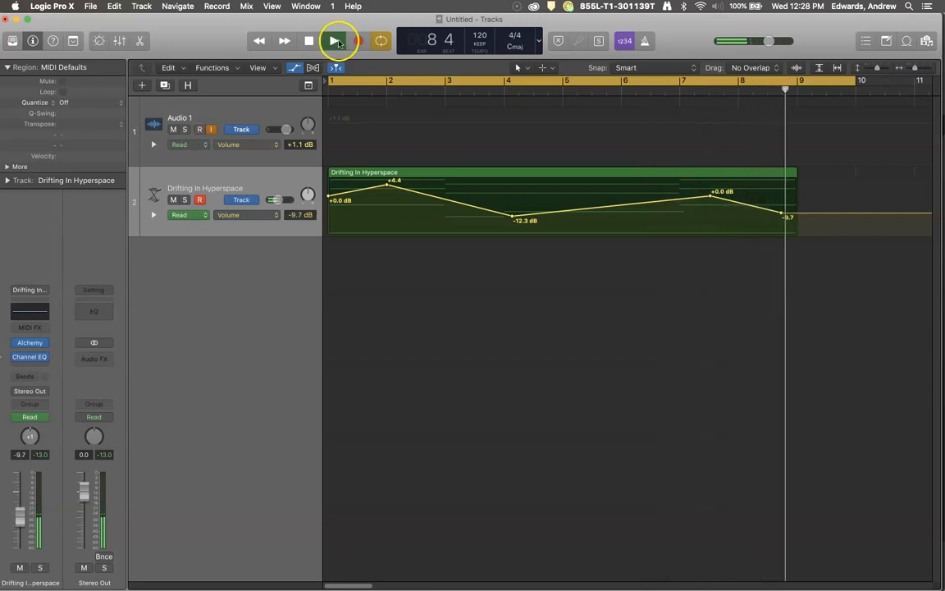
{"action": "left_click", "coordinate": [309, 41]}
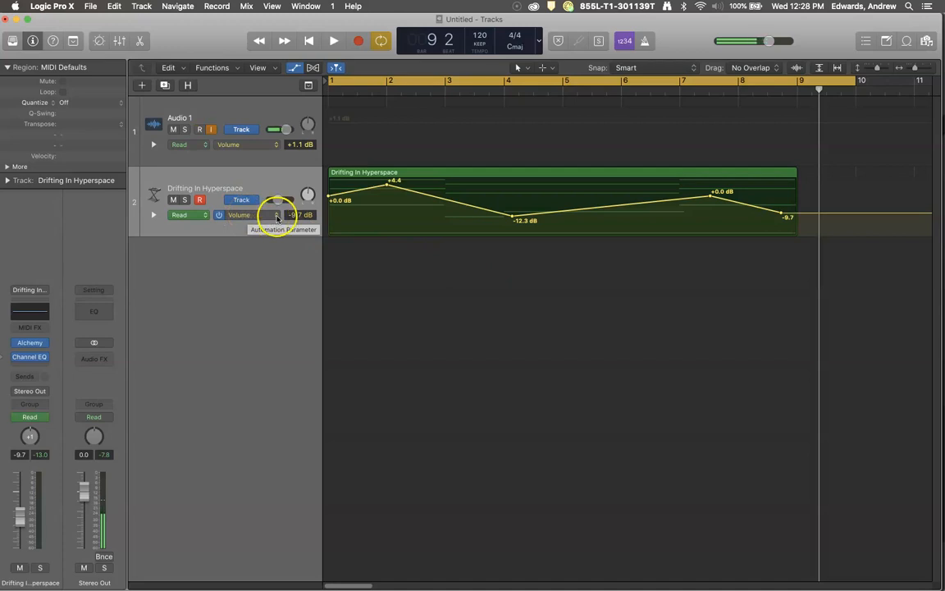
Switch the Drifting In Hyperspace track's automation parameter to Pan
{"action": "left_click", "coordinate": [276, 216]}
{"action": "mouse_move", "coordinate": [302, 169]}
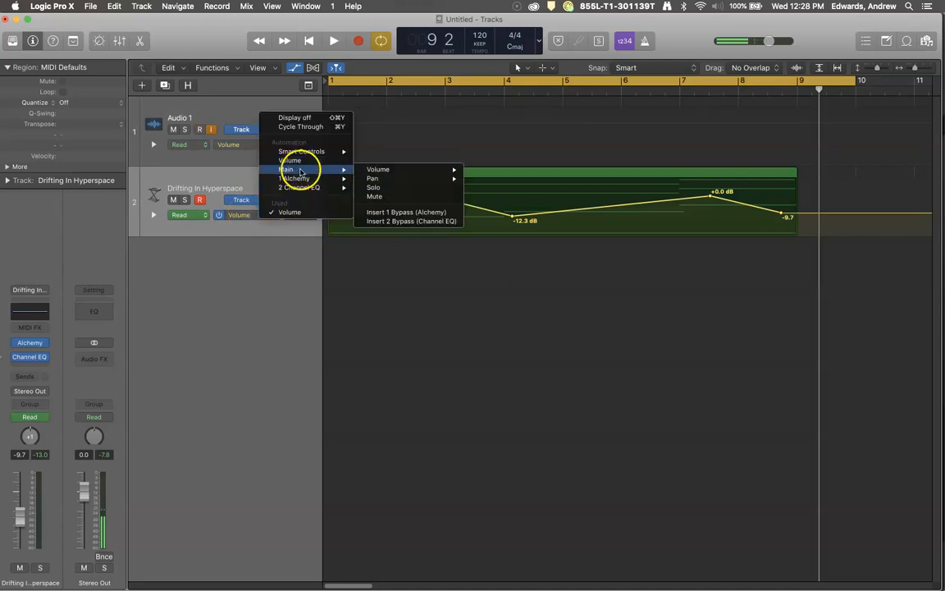
{"action": "mouse_move", "coordinate": [401, 180]}
{"action": "left_click", "coordinate": [484, 179]}
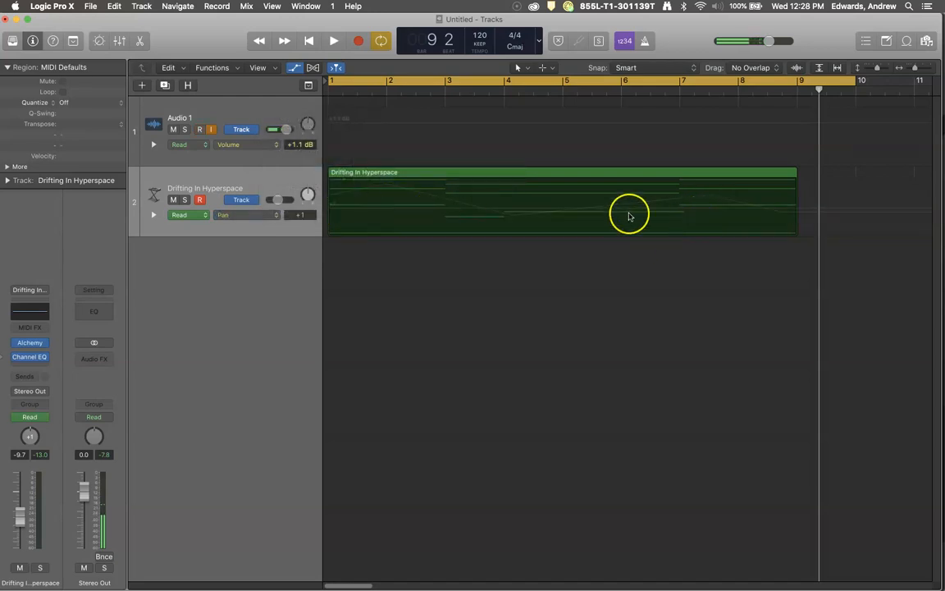
Set the pan automation to -64 at bar 1 and add a point at +63 just before bar 3
{"action": "left_click_drag", "start_coordinate": [476, 218], "coordinate": [331, 179]}
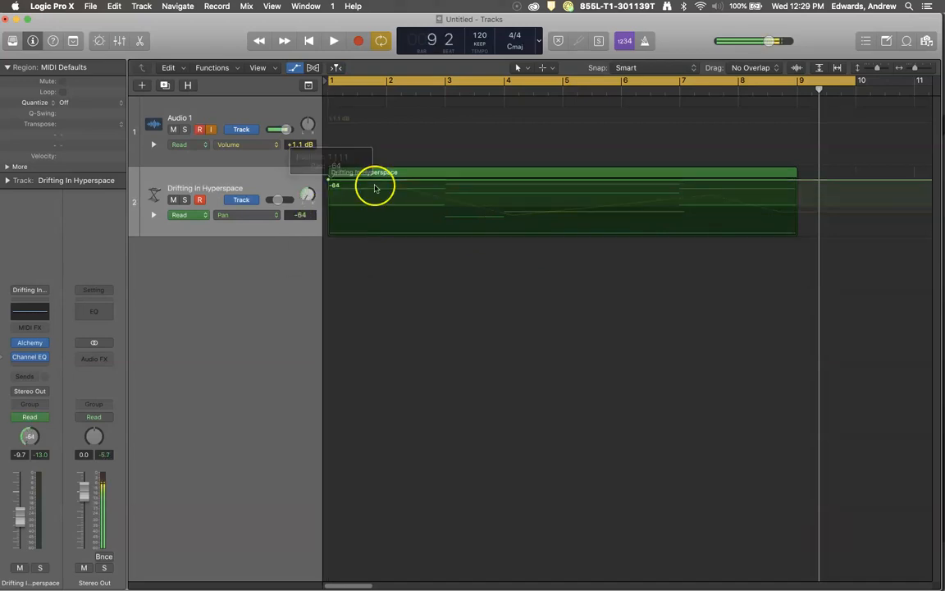
{"action": "left_click", "coordinate": [434, 182]}
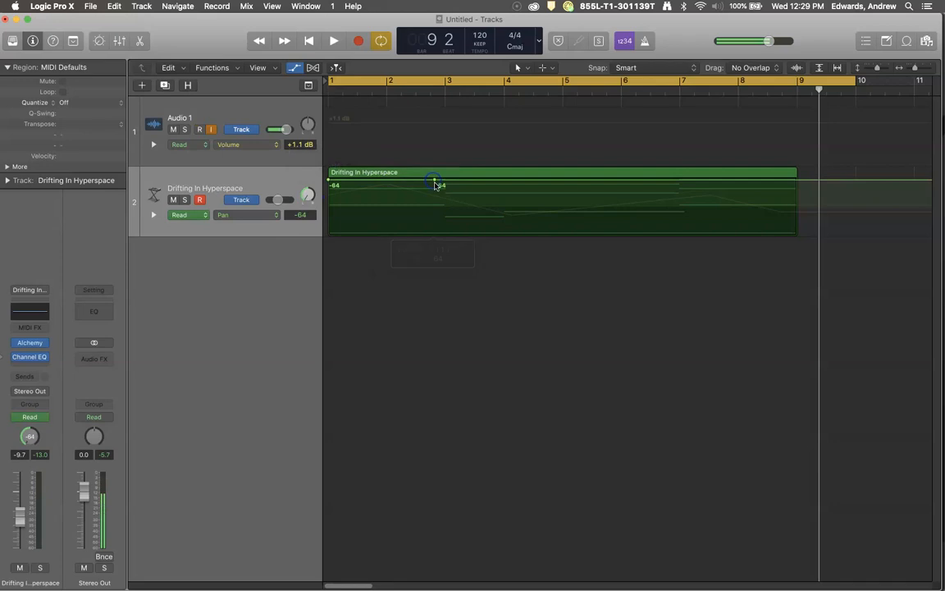
{"action": "left_click_drag", "start_coordinate": [435, 181], "coordinate": [435, 232]}
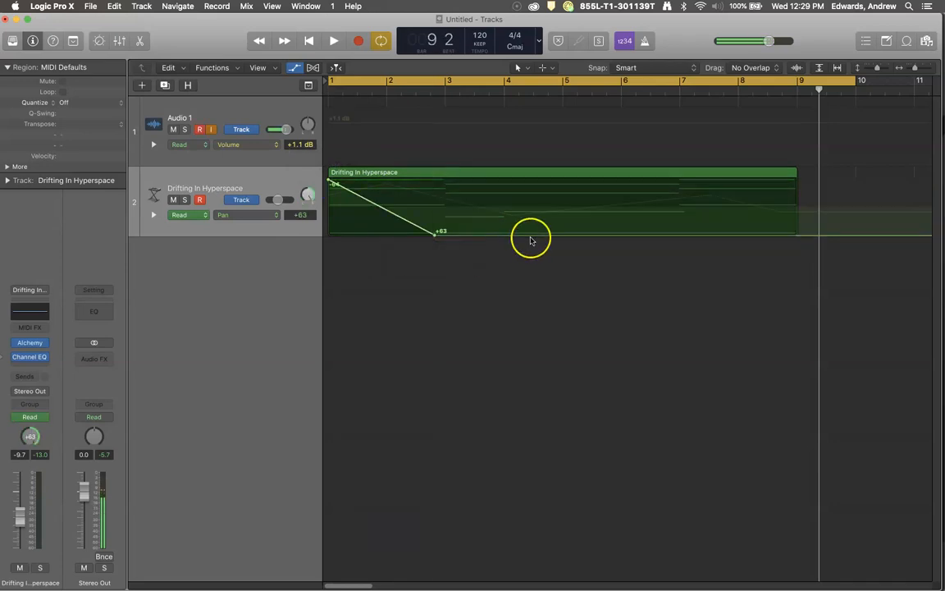
Continue the pan zigzag with points of -64 near bar 4.4, +27 at bar 5, -64 near 6.9, +63 near 7.6 and -17 near 8.7
{"action": "left_click_drag", "start_coordinate": [527, 237], "coordinate": [565, 216]}
{"action": "left_click", "coordinate": [564, 180]}
{"action": "left_click", "coordinate": [672, 227]}
{"action": "mouse_move", "coordinate": [671, 221]}
{"action": "left_mouse_down"}
{"action": "mouse_move", "coordinate": [672, 181]}
{"action": "mouse_move", "coordinate": [720, 211]}
{"action": "mouse_move", "coordinate": [714, 234]}
{"action": "left_mouse_up"}
{"action": "left_click", "coordinate": [710, 182]}
{"action": "left_click", "coordinate": [777, 238]}
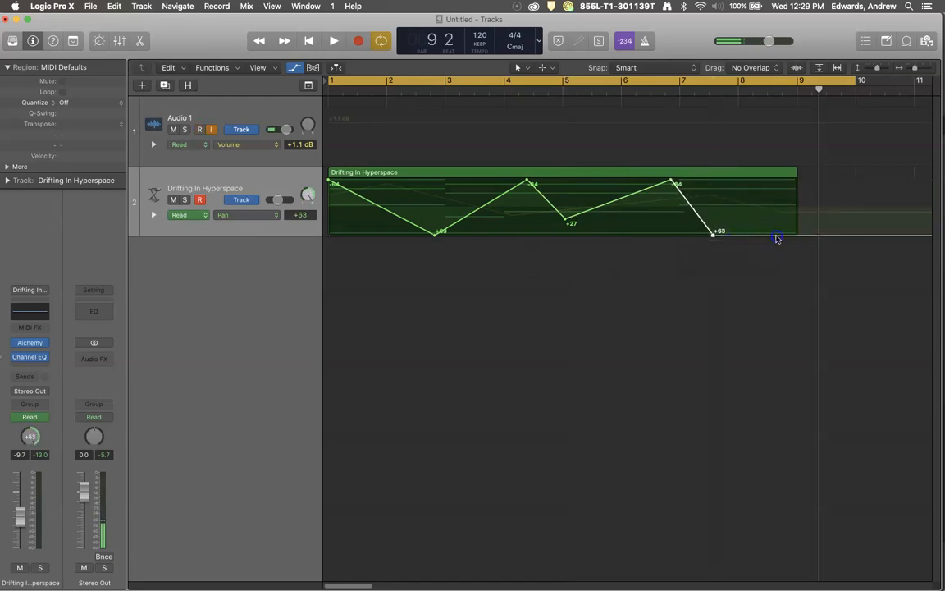
{"action": "left_click_drag", "start_coordinate": [776, 236], "coordinate": [777, 199]}
{"action": "left_click", "coordinate": [490, 205]}
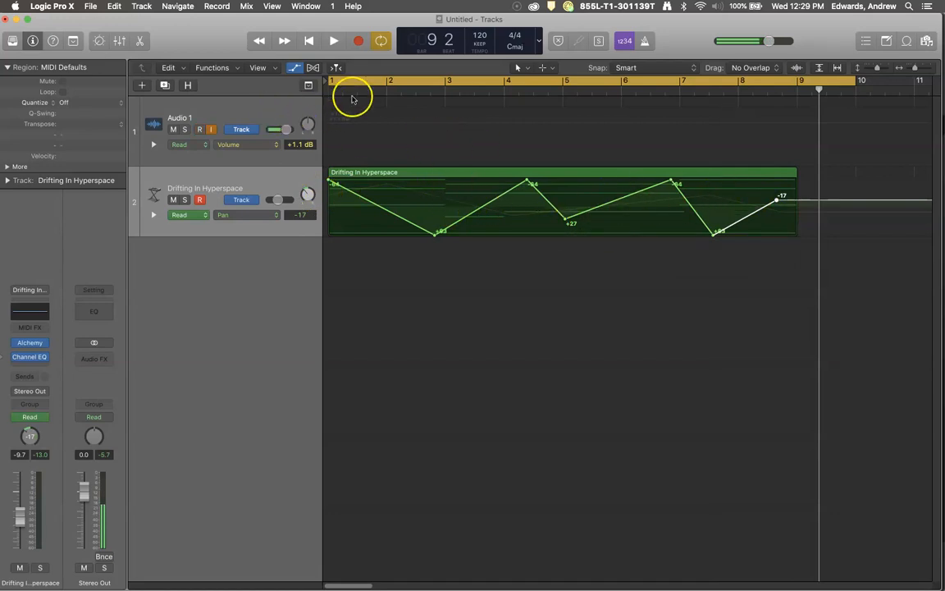
Play the project from the beginning to hear the pan automation, and stop after the region ends
{"action": "left_click", "coordinate": [309, 41]}
{"action": "left_click", "coordinate": [334, 41]}
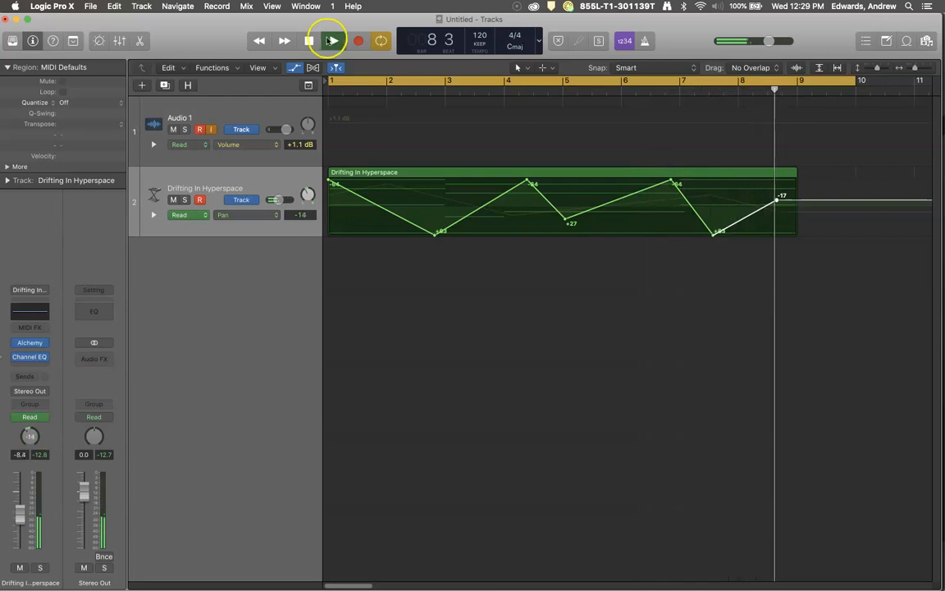
{"action": "left_click", "coordinate": [309, 40]}
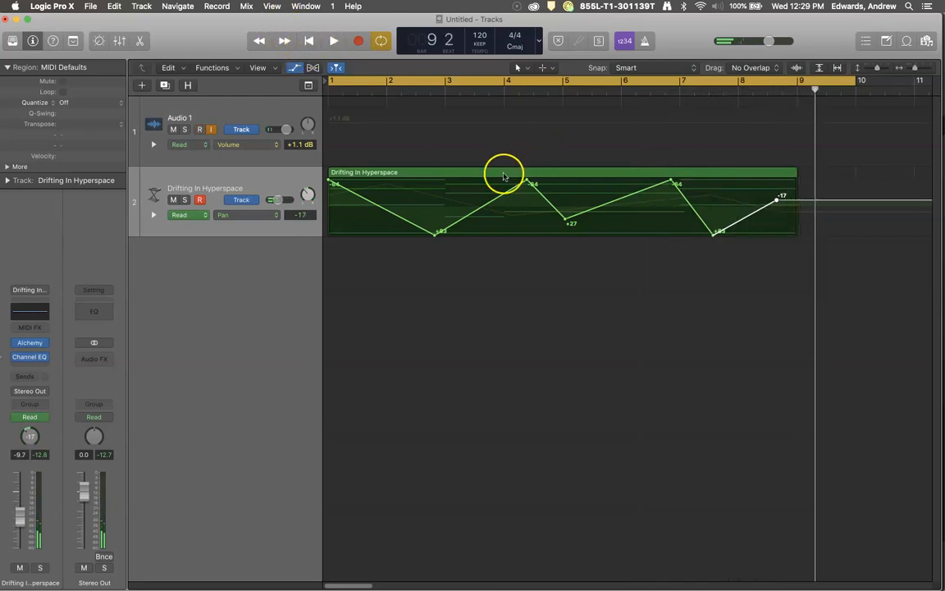
Draw a freehand wavy pan automation curve across the whole Drifting In Hyperspace region with the Pencil Tool
{"action": "left_click", "coordinate": [525, 71]}
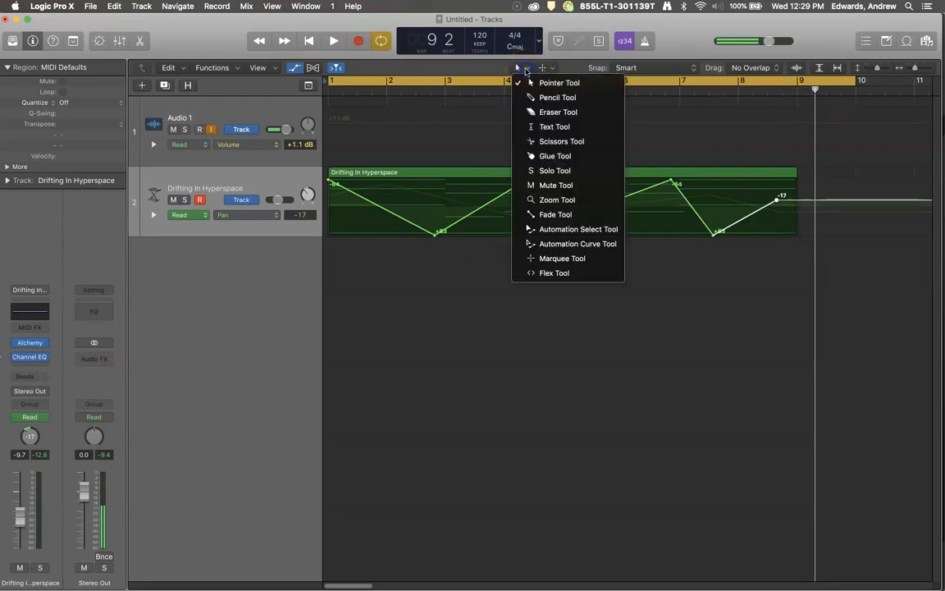
{"action": "left_click", "coordinate": [498, 197]}
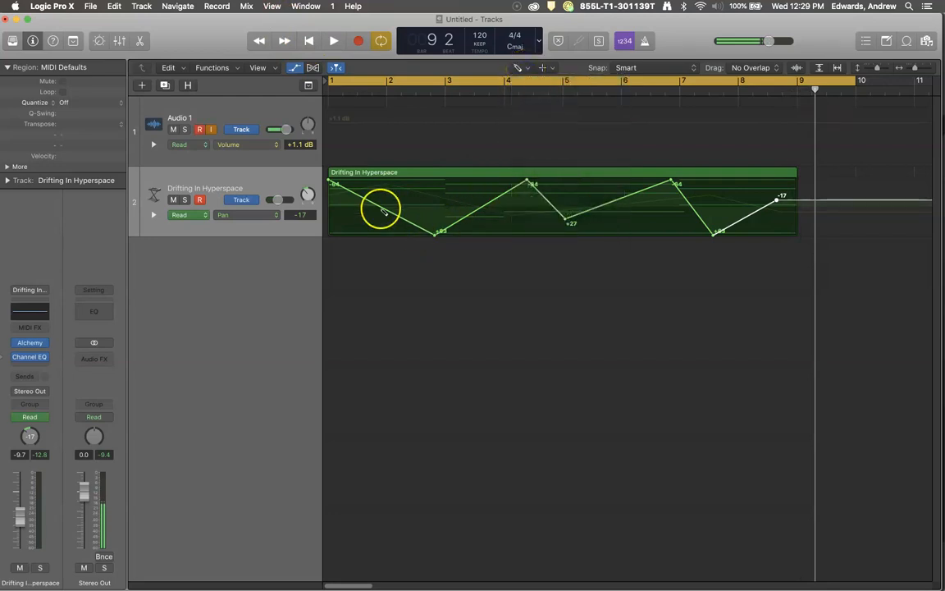
{"action": "mouse_move", "coordinate": [336, 184]}
{"action": "left_mouse_down"}
{"action": "mouse_move", "coordinate": [434, 231]}
{"action": "mouse_move", "coordinate": [470, 220]}
{"action": "mouse_move", "coordinate": [501, 187]}
{"action": "mouse_move", "coordinate": [605, 232]}
{"action": "mouse_move", "coordinate": [645, 182]}
{"action": "left_mouse_up"}
{"action": "mouse_move", "coordinate": [689, 205]}
{"action": "left_mouse_down"}
{"action": "mouse_move", "coordinate": [721, 217]}
{"action": "mouse_move", "coordinate": [759, 201]}
{"action": "mouse_move", "coordinate": [781, 205]}
{"action": "left_mouse_up"}
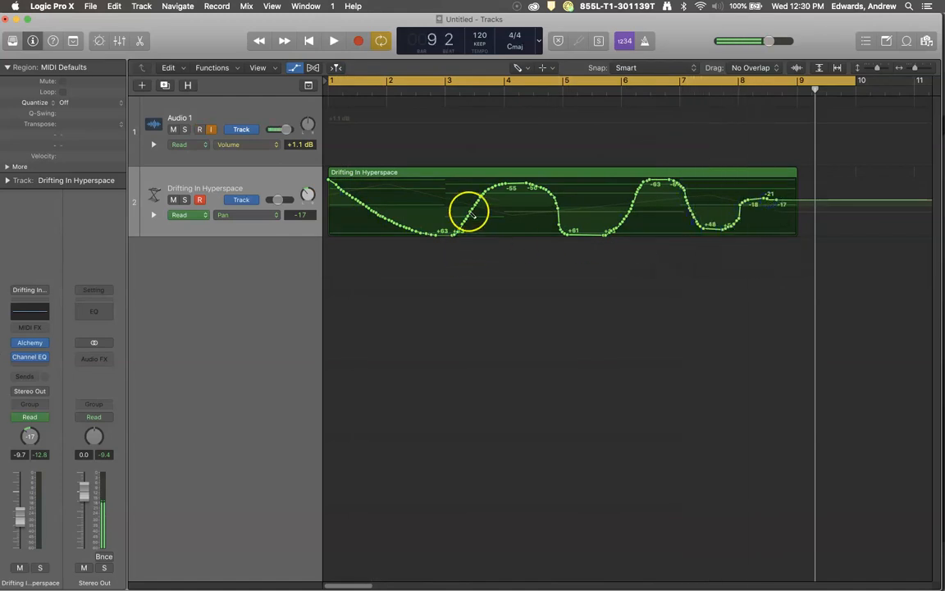
Redraw the pan curve nearly flat and clear its points with the Pointer Tool, leaving a constant pan of -17
{"action": "left_click_drag", "start_coordinate": [779, 203], "coordinate": [326, 201]}
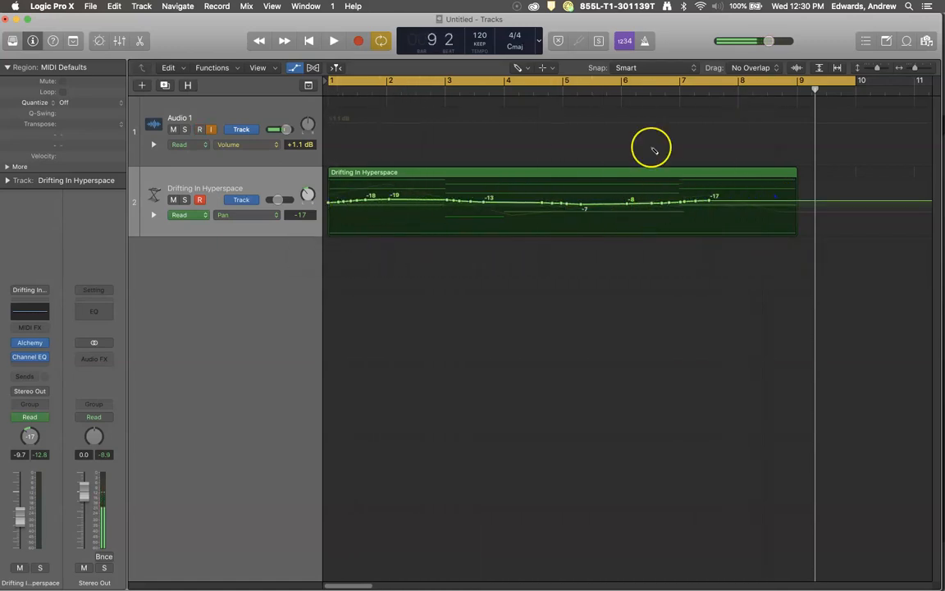
{"action": "left_click", "coordinate": [517, 67]}
{"action": "left_click", "coordinate": [541, 83]}
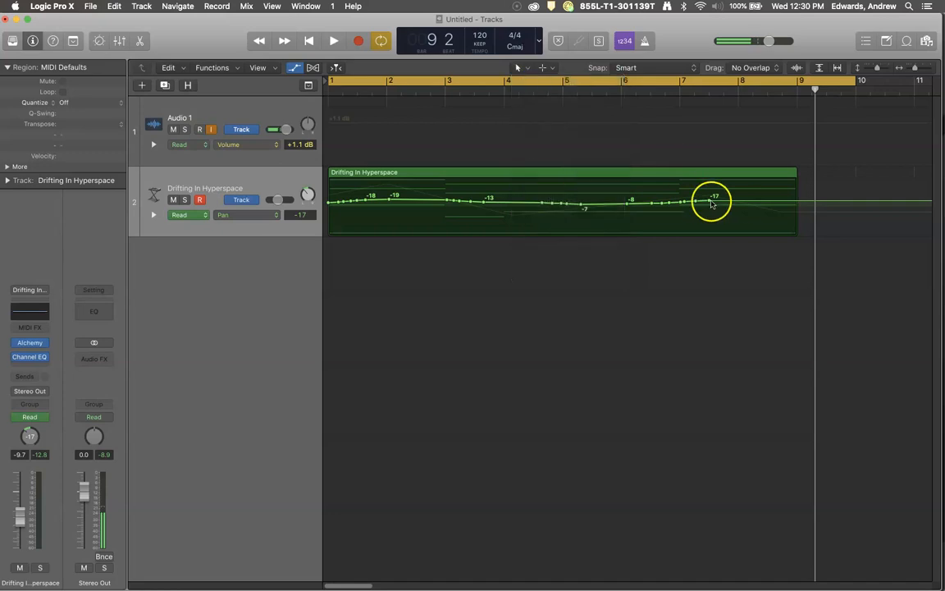
{"action": "left_click_drag", "start_coordinate": [710, 203], "coordinate": [324, 208]}
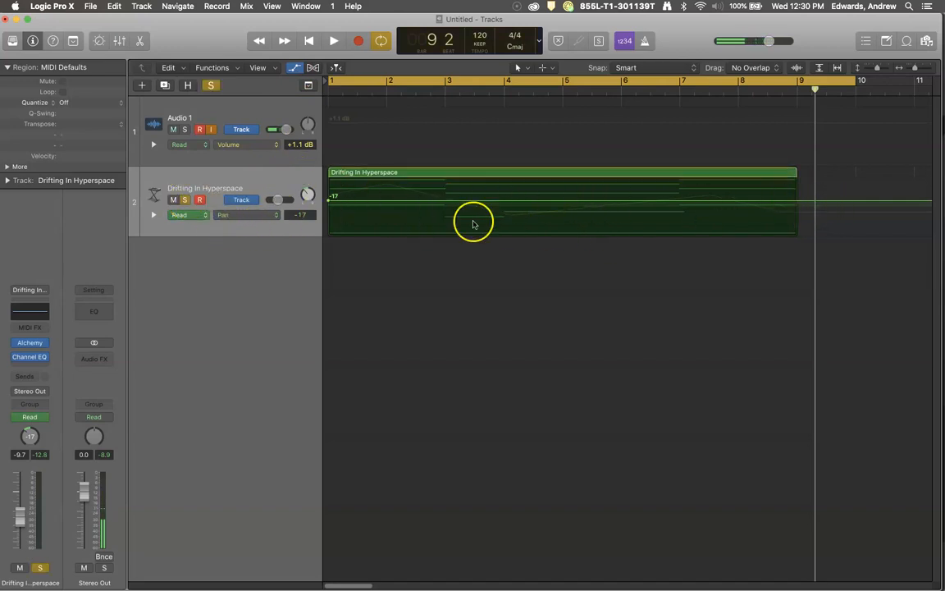
Mute the Drifting In Hyperspace track instead of soloing it, and create a new Drummer track
{"action": "left_click", "coordinate": [184, 200]}
{"action": "left_click", "coordinate": [174, 200]}
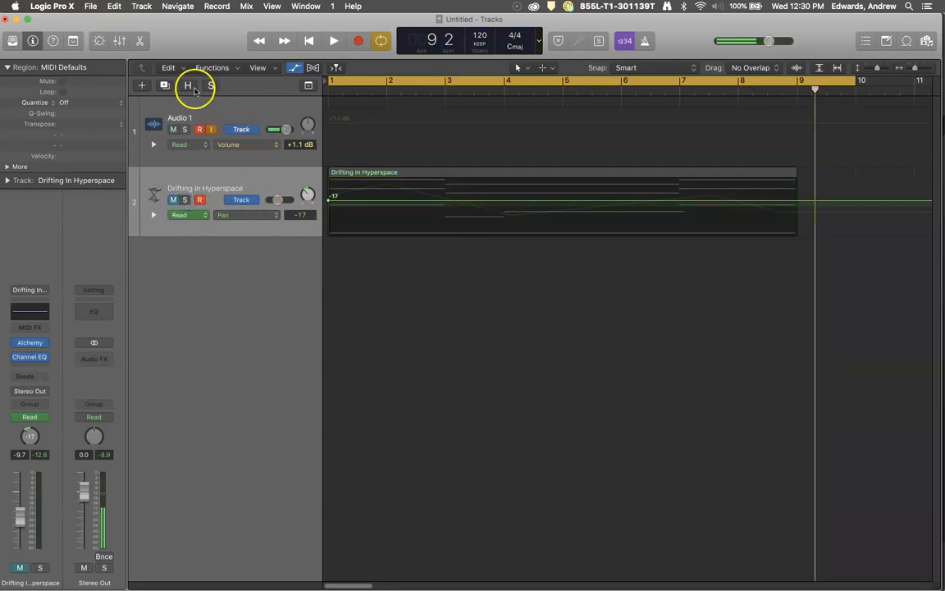
{"action": "left_click", "coordinate": [141, 85]}
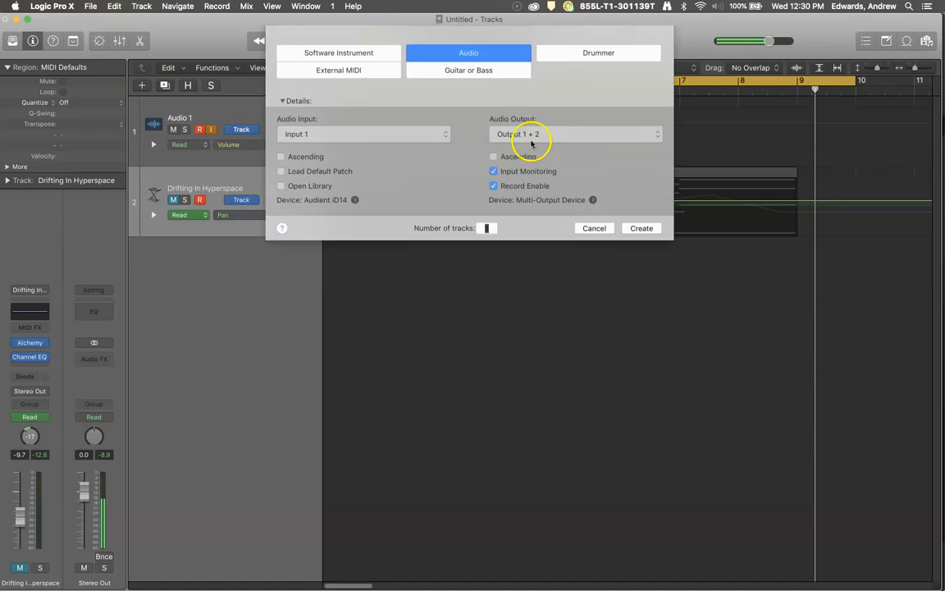
{"action": "left_click", "coordinate": [572, 52]}
{"action": "left_click", "coordinate": [642, 184]}
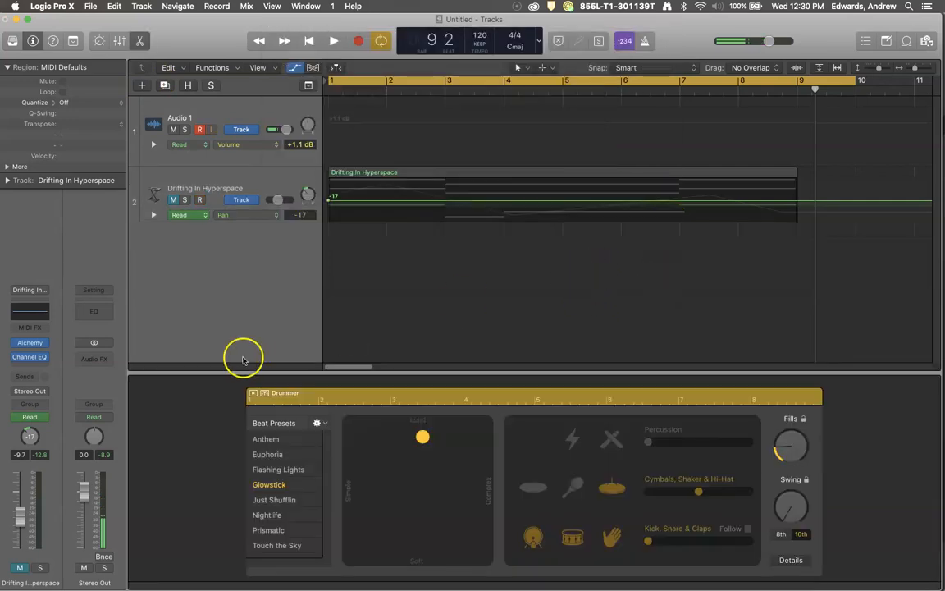
Set the Big Room drummer track's volume to -8.6 dB
{"action": "mouse_move", "coordinate": [289, 270]}
{"action": "left_mouse_down"}
{"action": "mouse_move", "coordinate": [297, 272]}
{"action": "mouse_move", "coordinate": [259, 282]}
{"action": "mouse_move", "coordinate": [292, 270]}
{"action": "left_mouse_up"}
{"action": "left_click", "coordinate": [291, 271]}
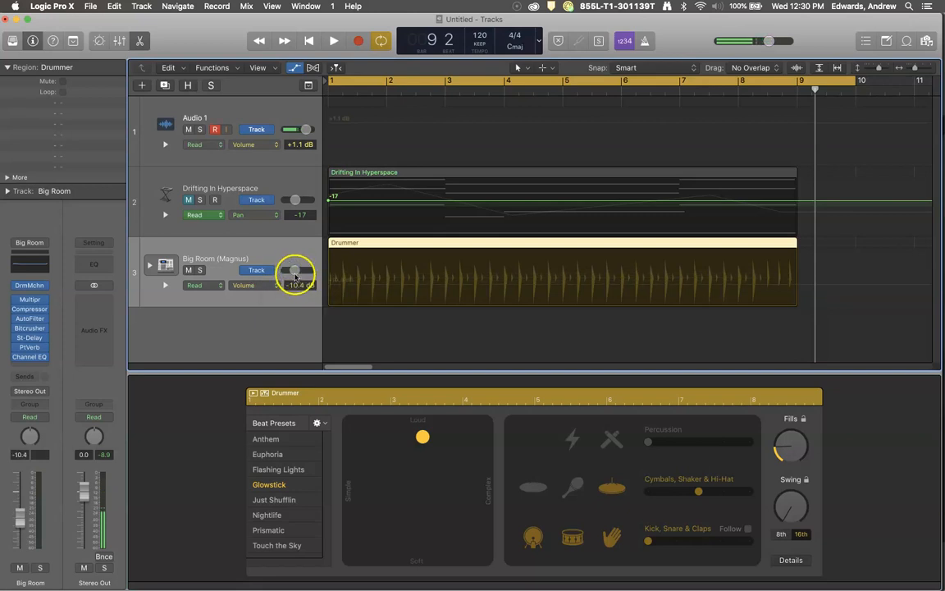
{"action": "left_click", "coordinate": [295, 272]}
{"action": "left_click_drag", "start_coordinate": [299, 273], "coordinate": [299, 273]}
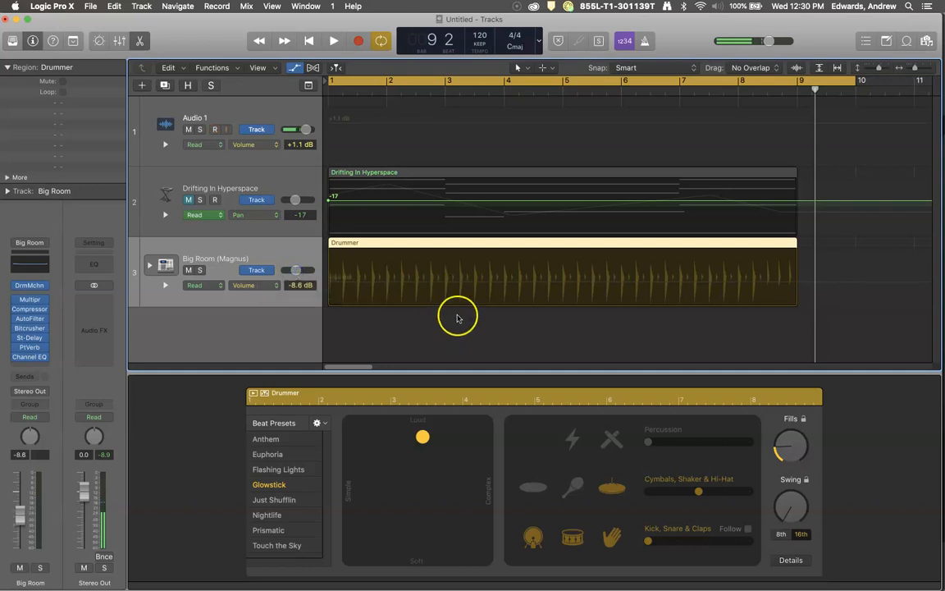
Show the global tracks and add a tempo change to 95 BPM at bar 5 in the Tempo track
{"action": "left_click", "coordinate": [309, 86]}
{"action": "left_click", "coordinate": [309, 86]}
{"action": "left_click", "coordinate": [309, 86]}
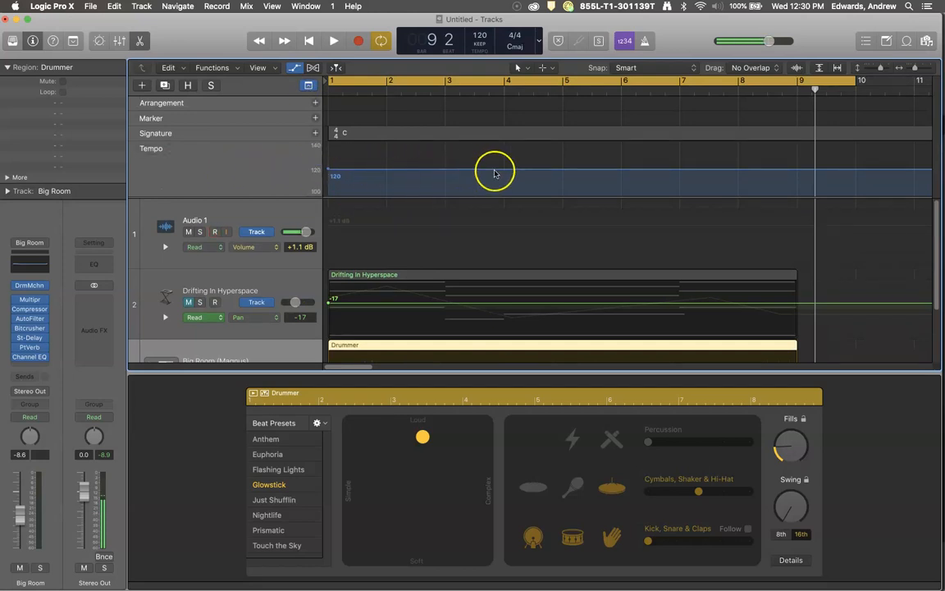
{"action": "left_click", "coordinate": [562, 172]}
{"action": "mouse_move", "coordinate": [563, 173]}
{"action": "left_mouse_down"}
{"action": "mouse_move", "coordinate": [563, 205]}
{"action": "mouse_move", "coordinate": [562, 184]}
{"action": "left_mouse_up"}
Turn off cycle mode, play from bar 4 to hear the tempo change at bar 5, and stop past bar 6
{"action": "left_click", "coordinate": [558, 85]}
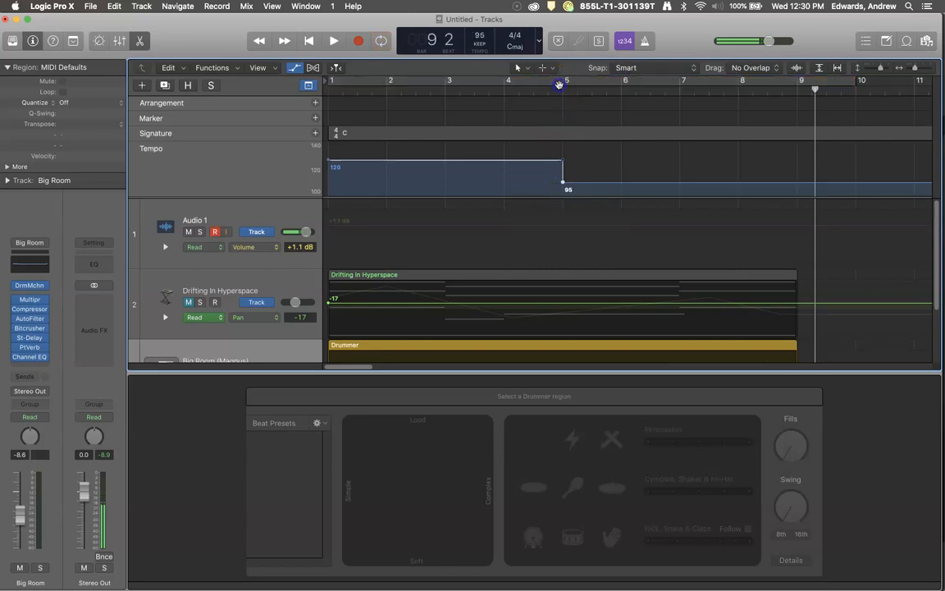
{"action": "left_click", "coordinate": [507, 92]}
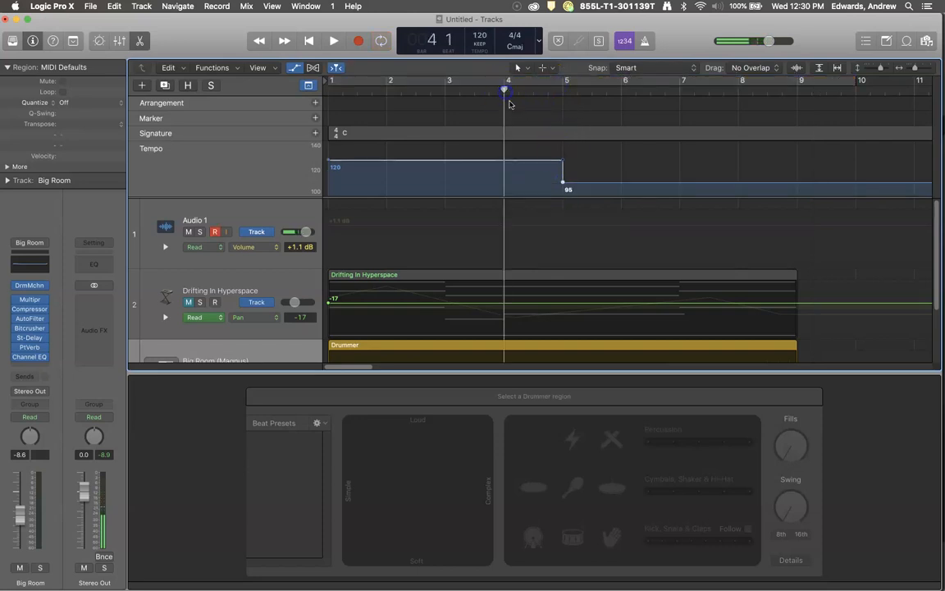
{"action": "left_click", "coordinate": [333, 41]}
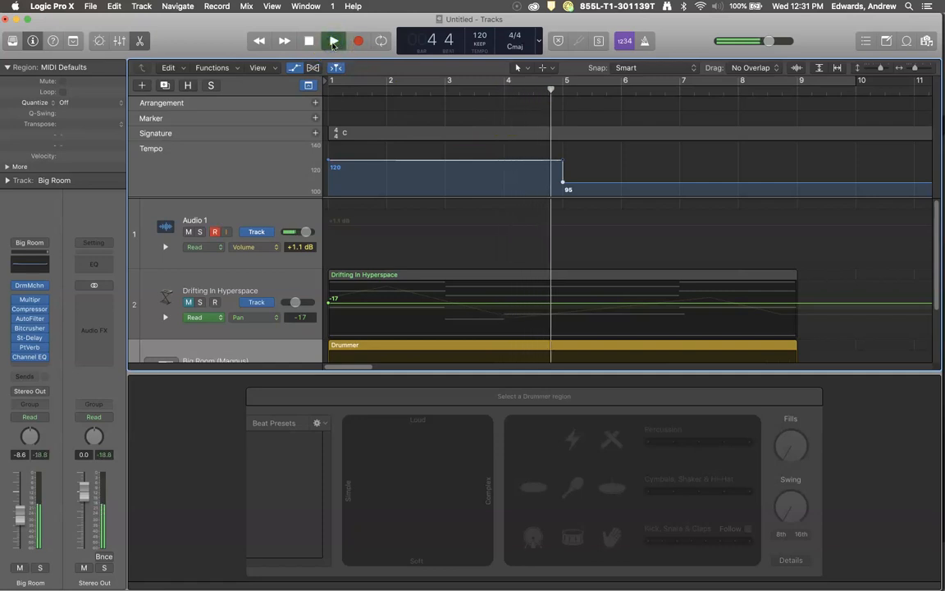
{"action": "left_click", "coordinate": [316, 41]}
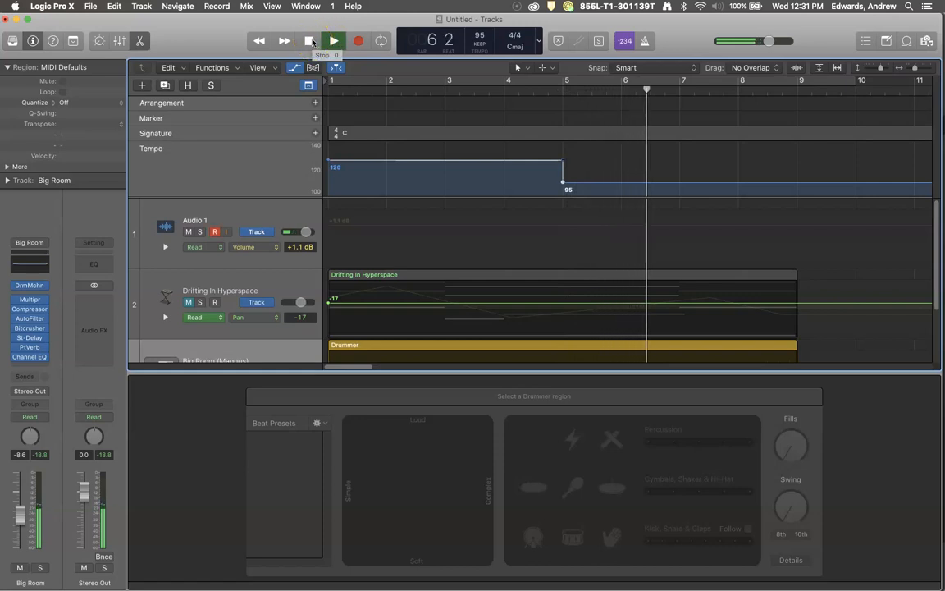
{"action": "left_click", "coordinate": [313, 41]}
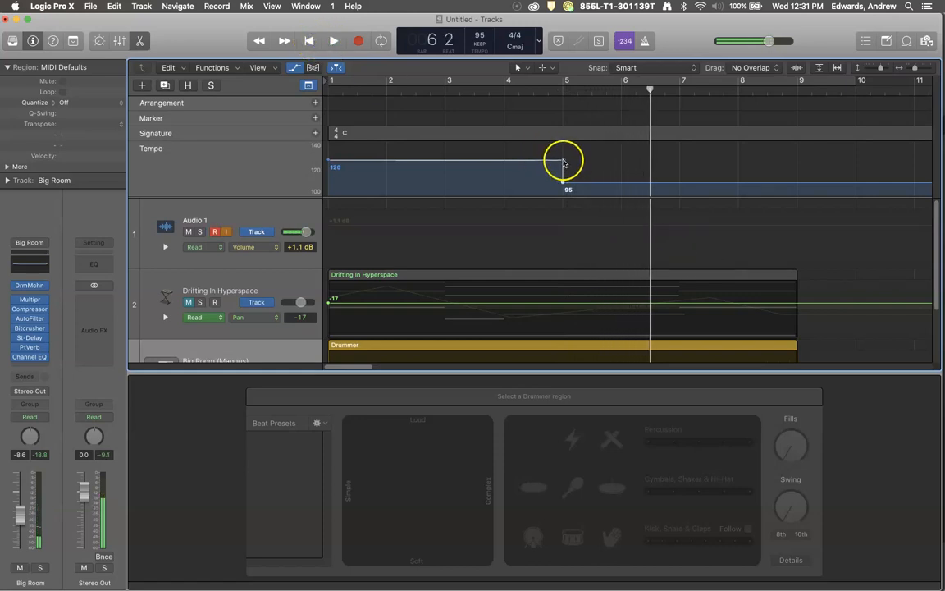
Bend the tempo drop before bar 5 into a gradual curve from 120 to 95 BPM, and play it from bar 4 to bar 6
{"action": "left_click_drag", "start_coordinate": [563, 163], "coordinate": [539, 158]}
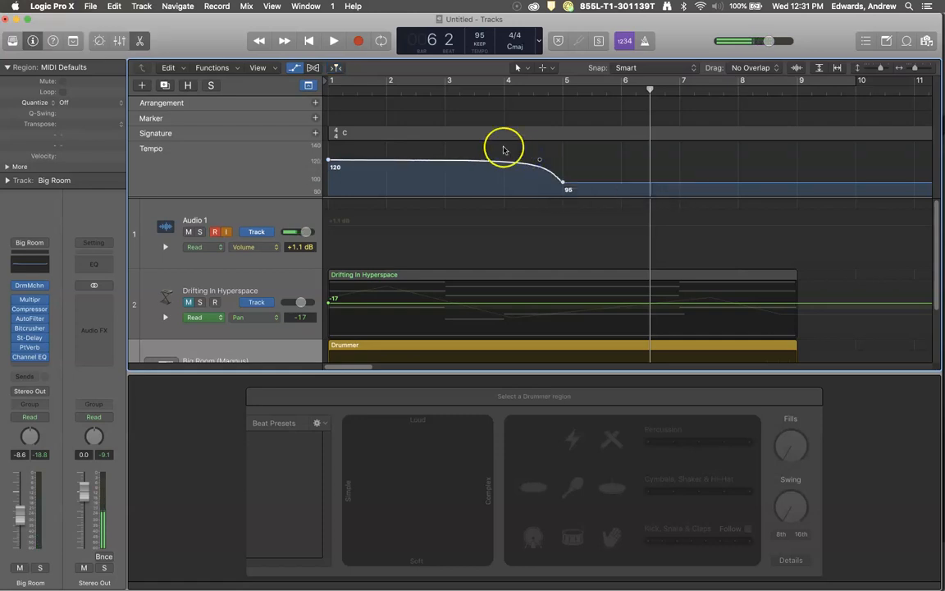
{"action": "left_click", "coordinate": [503, 91]}
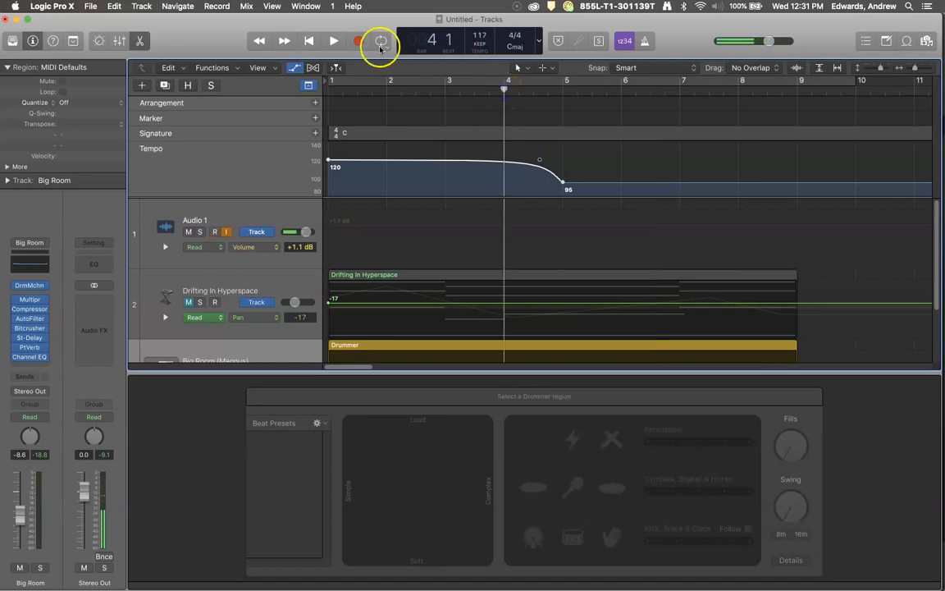
{"action": "left_click", "coordinate": [327, 39]}
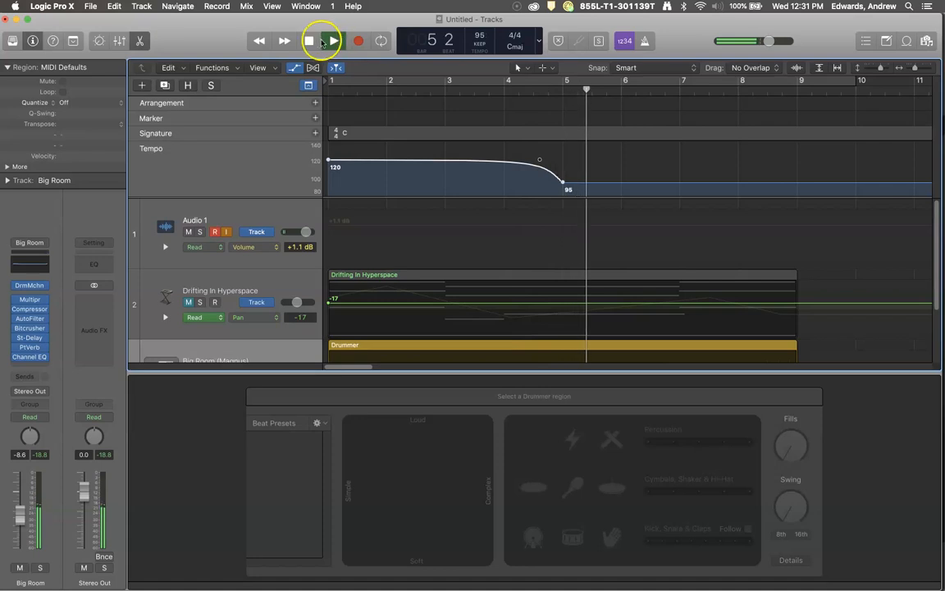
{"action": "left_click", "coordinate": [314, 41]}
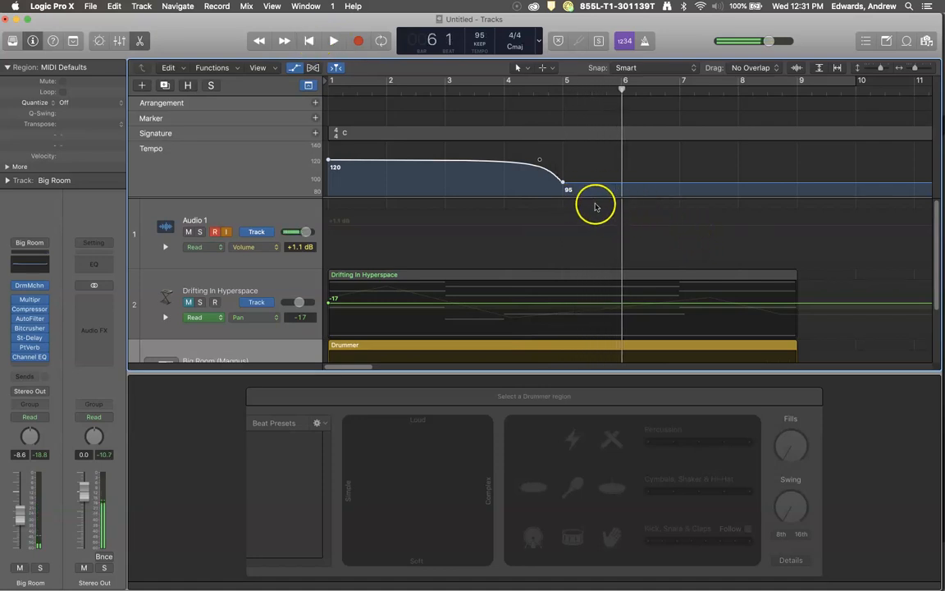
Hide the global tracks and display Volume automation instead of Pan on the Drifting In Hyperspace track
{"action": "left_click", "coordinate": [310, 86]}
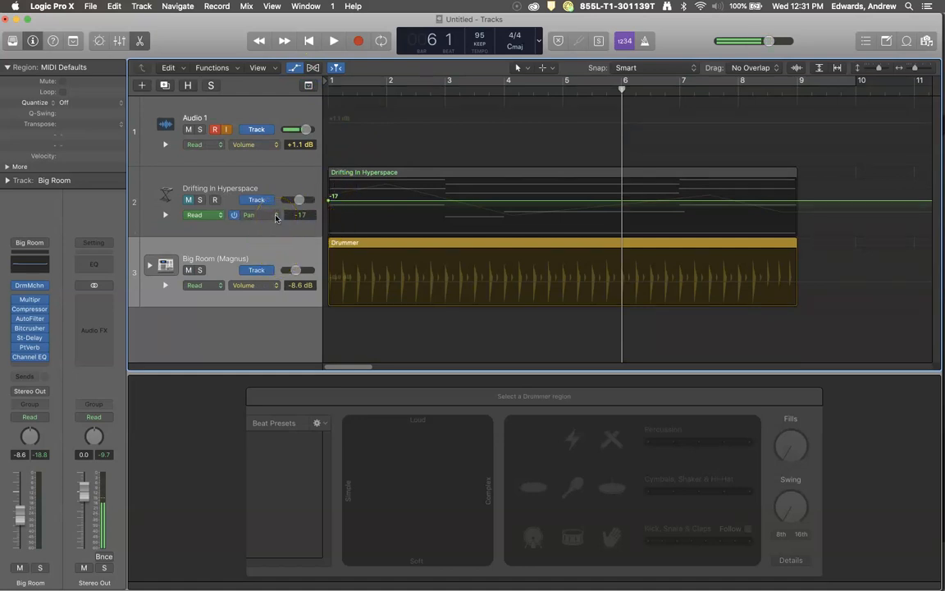
{"action": "left_click", "coordinate": [276, 215]}
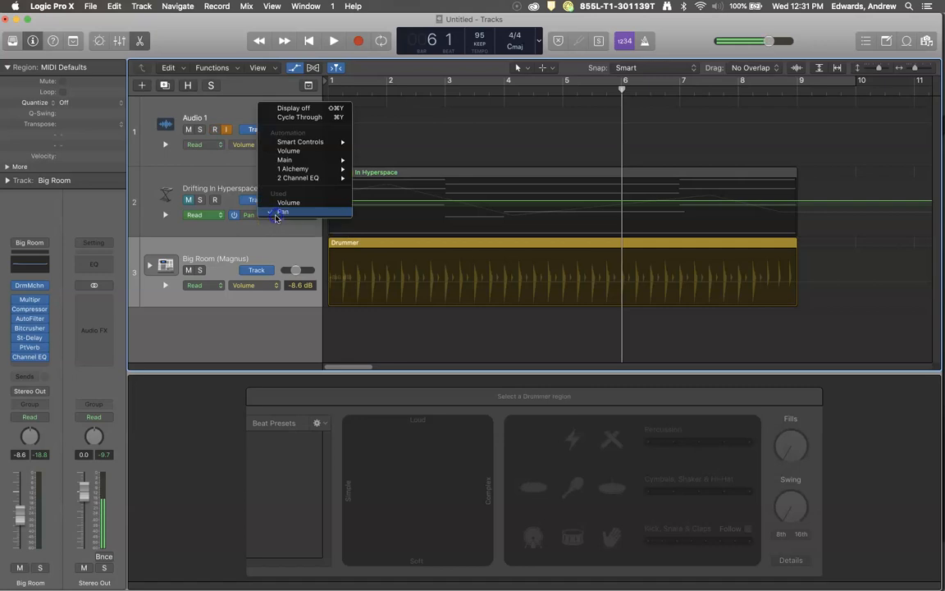
{"action": "left_click", "coordinate": [289, 202]}
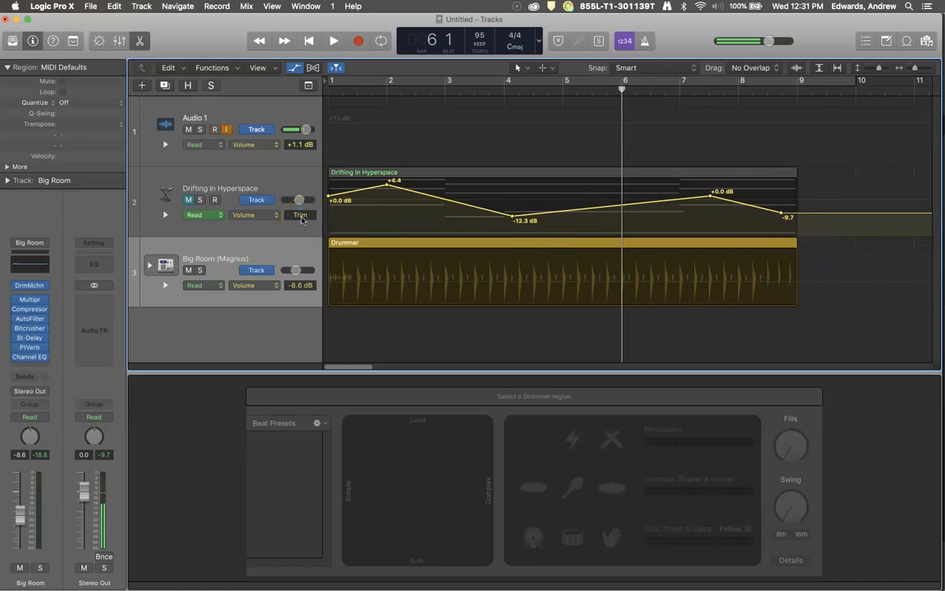
Try trimming the whole volume automation curve of the Drifting In Hyperspace track with its automation value
{"action": "mouse_move", "coordinate": [301, 214]}
{"action": "left_mouse_down"}
{"action": "mouse_move", "coordinate": [301, 198]}
{"action": "mouse_move", "coordinate": [300, 321]}
{"action": "mouse_move", "coordinate": [301, 216]}
{"action": "left_mouse_up"}
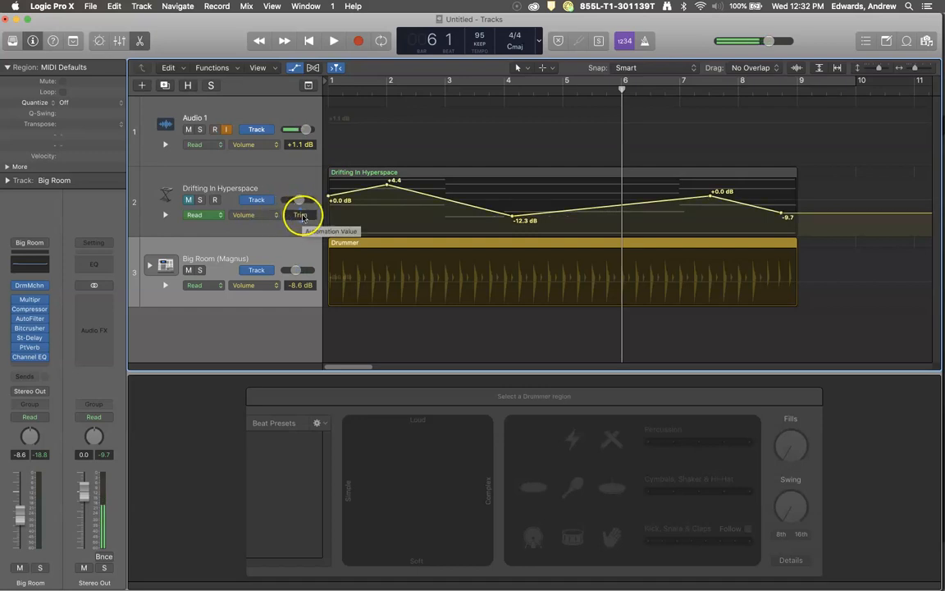
{"action": "left_click_drag", "start_coordinate": [304, 217], "coordinate": [305, 215]}
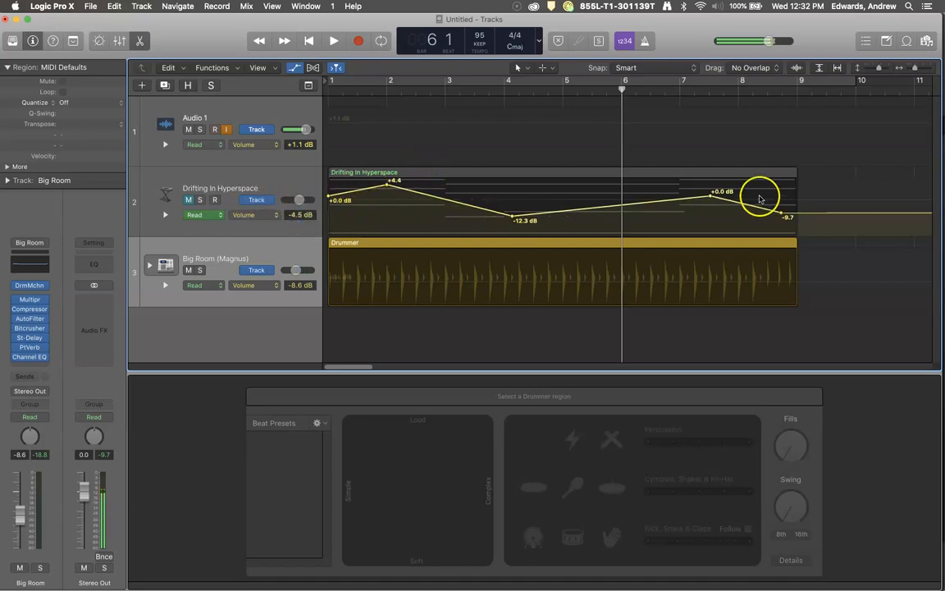